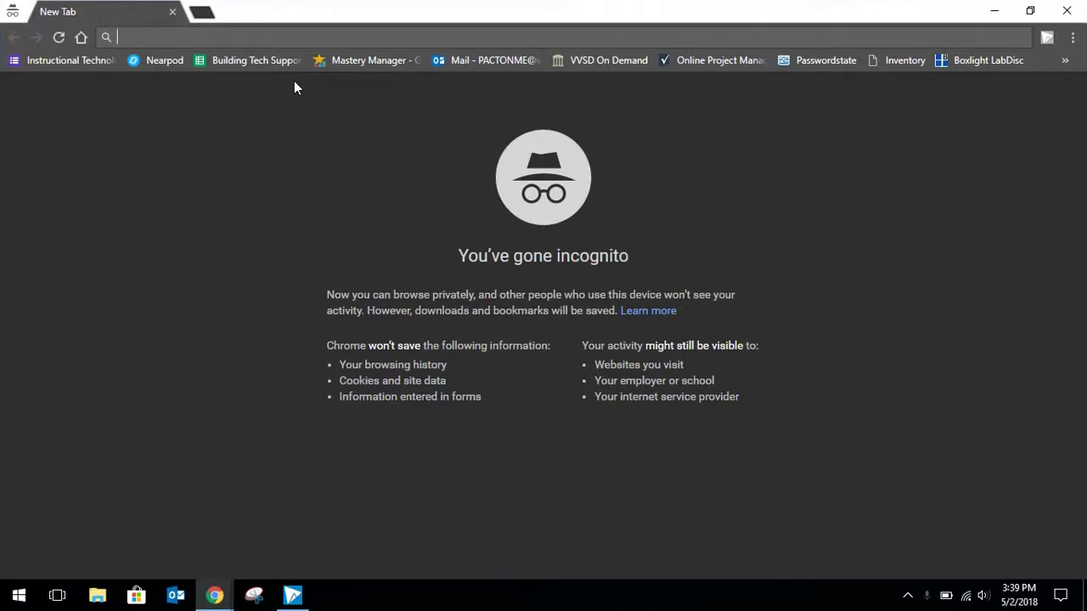
pyautogui.write('www.')
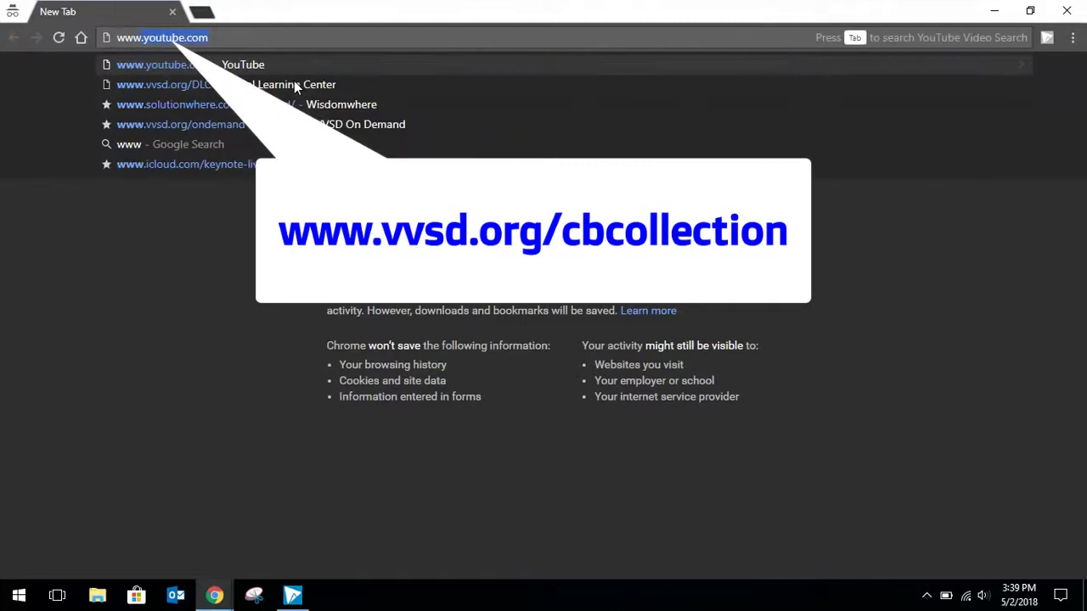
pyautogui.write('vvsd.org/')
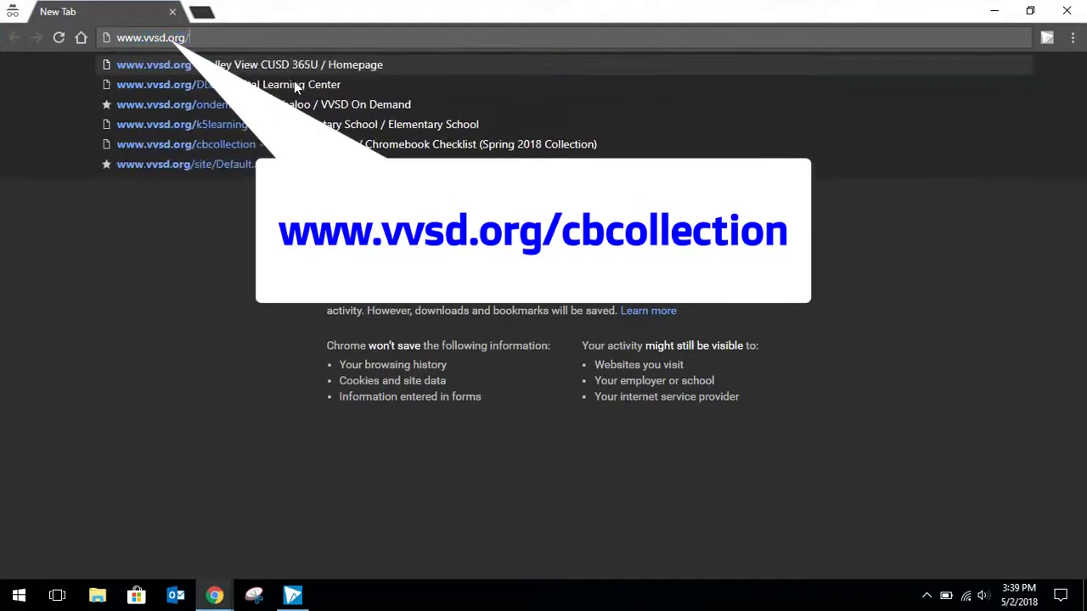
pyautogui.write('cbcollec')
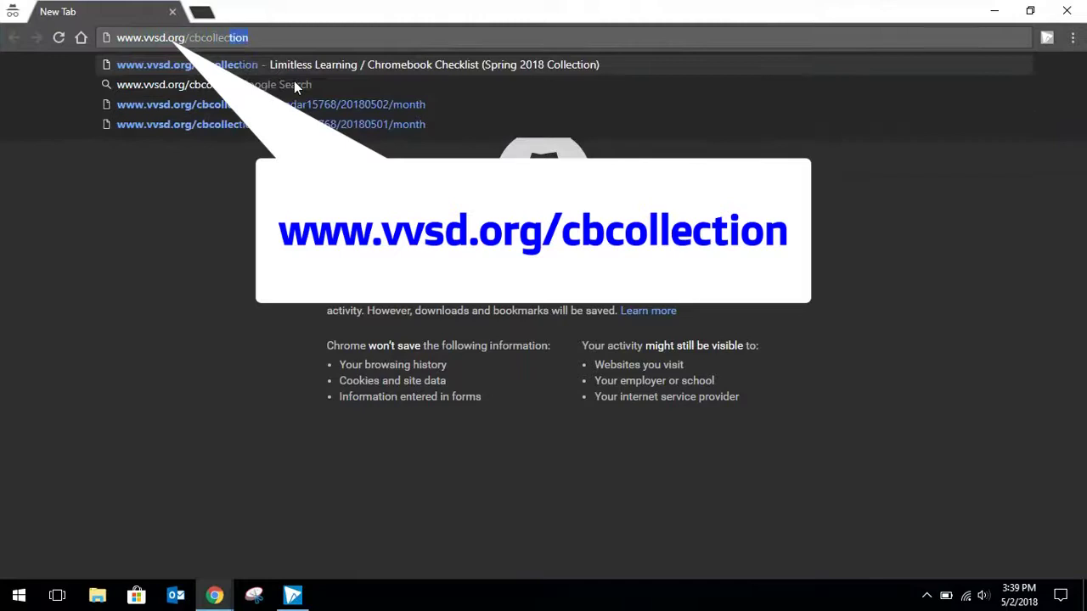
pyautogui.press('Return')
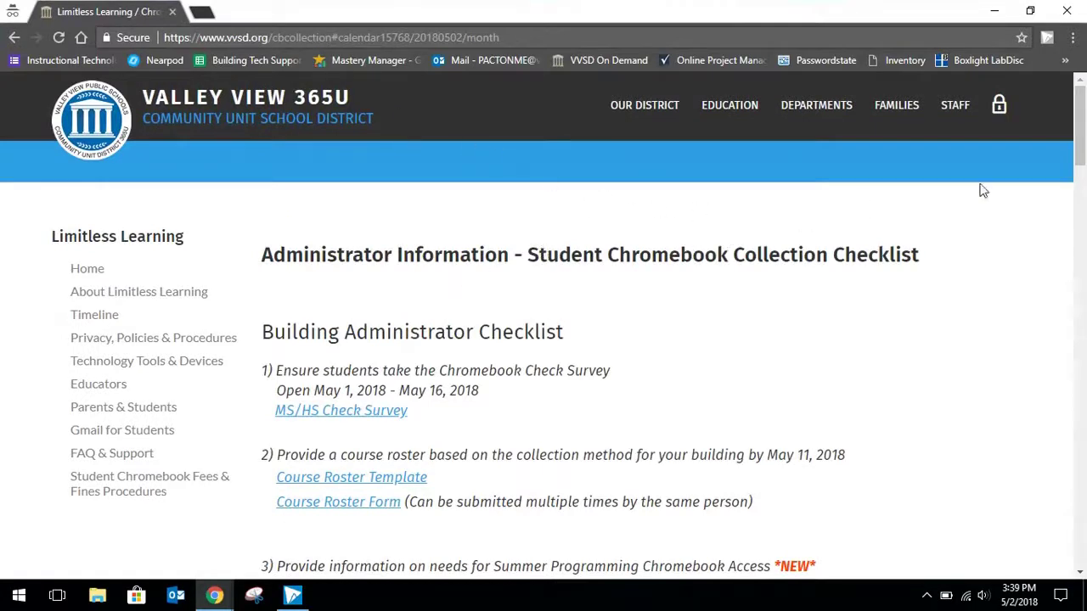
# Sign in as staff (Staff Only) with the account user name and password
pyautogui.moveTo(997, 111)
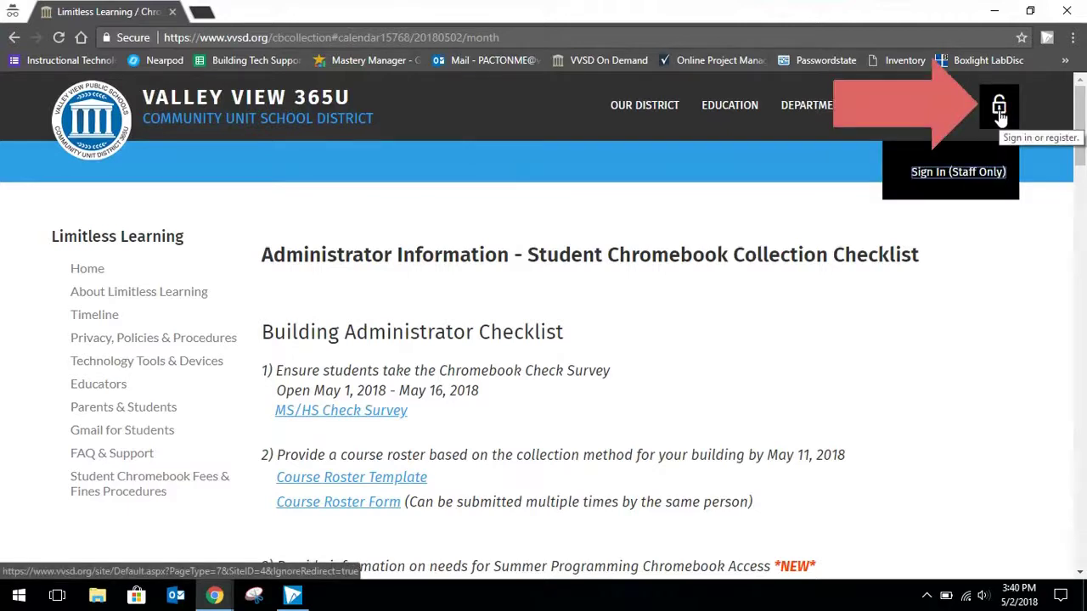
pyautogui.click(963, 172)
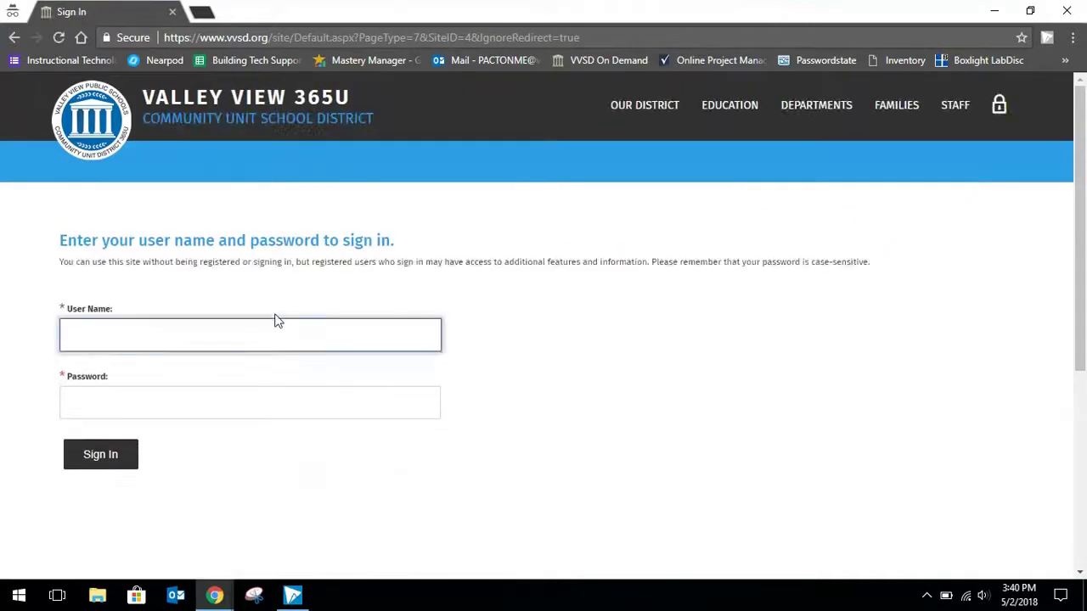
pyautogui.write('pactonme')
pyautogui.press('Tab')
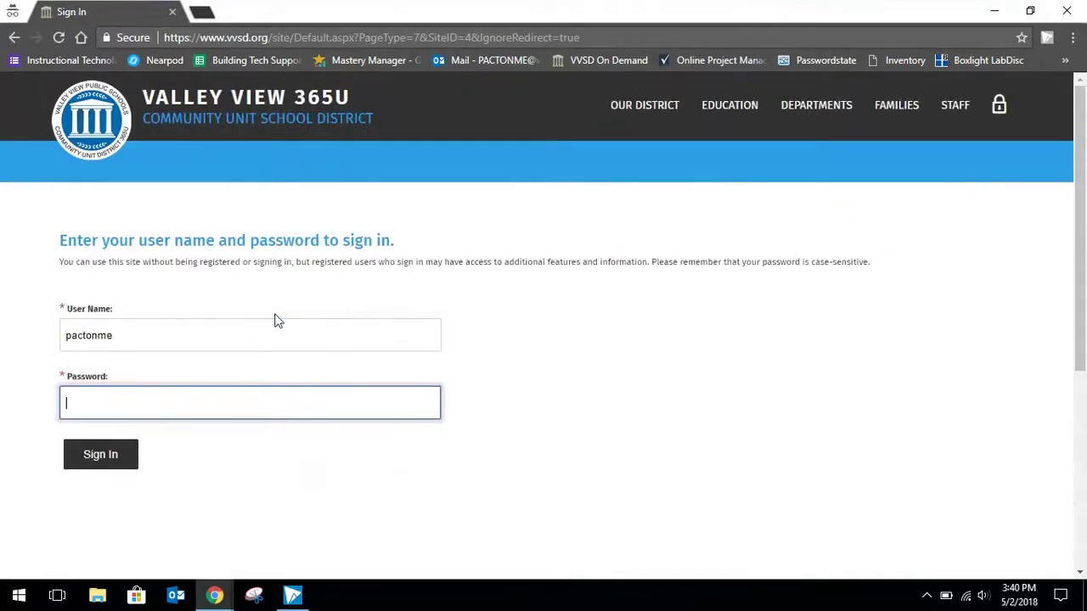
pyautogui.write('*****')
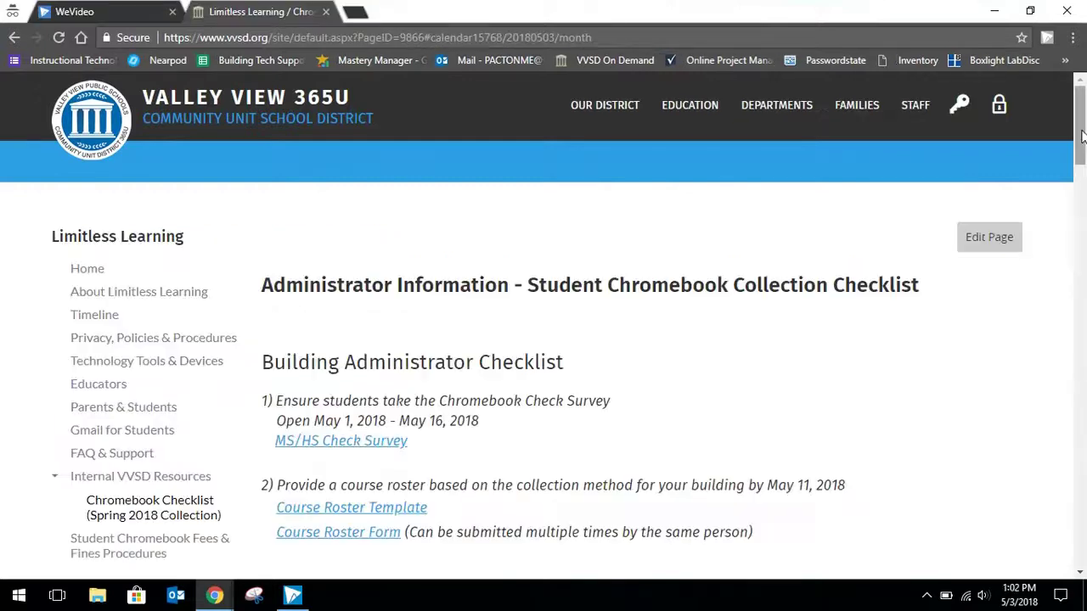
# Scroll down the checklist page to reach the School1 Chromebook checklist spreadsheet link
pyautogui.moveTo(1083, 136); pyautogui.dragTo(1084, 241)
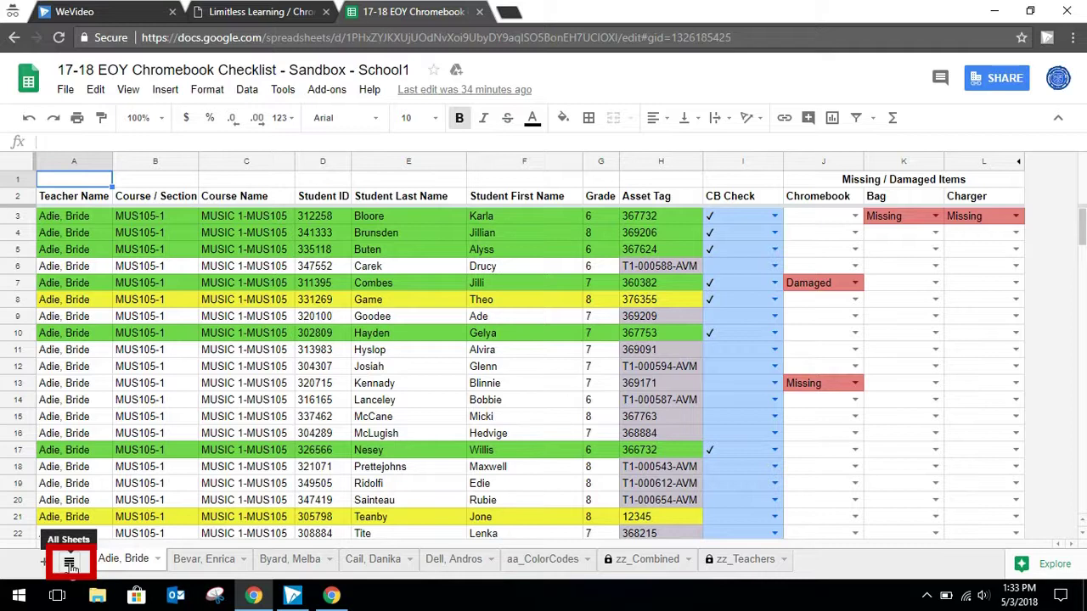
# Switch to the third teacher's roster sheet and scroll through its student list
pyautogui.click(70, 563)
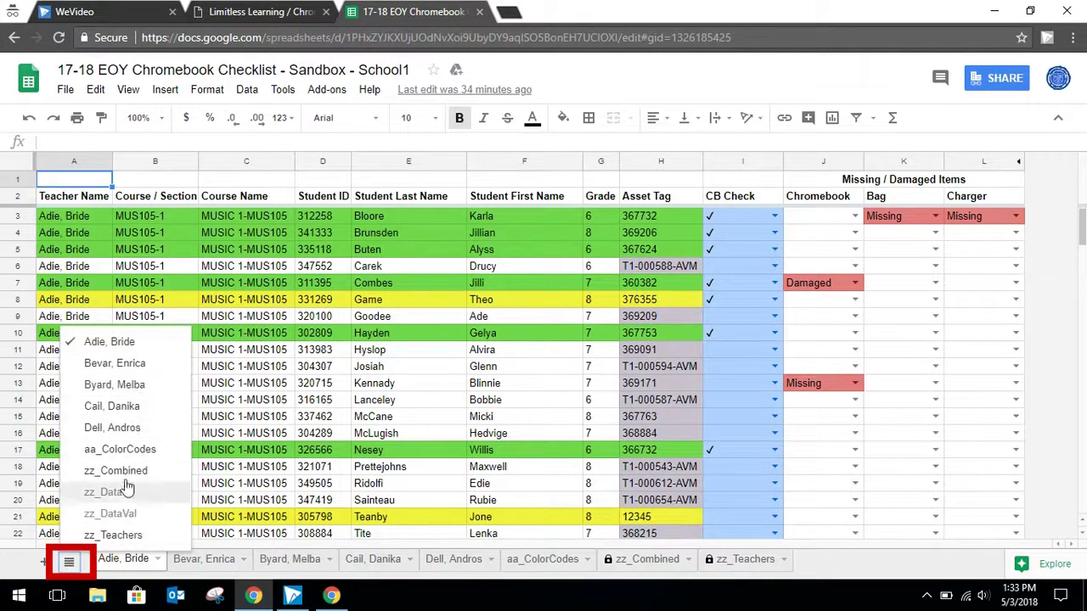
pyautogui.click(128, 389)
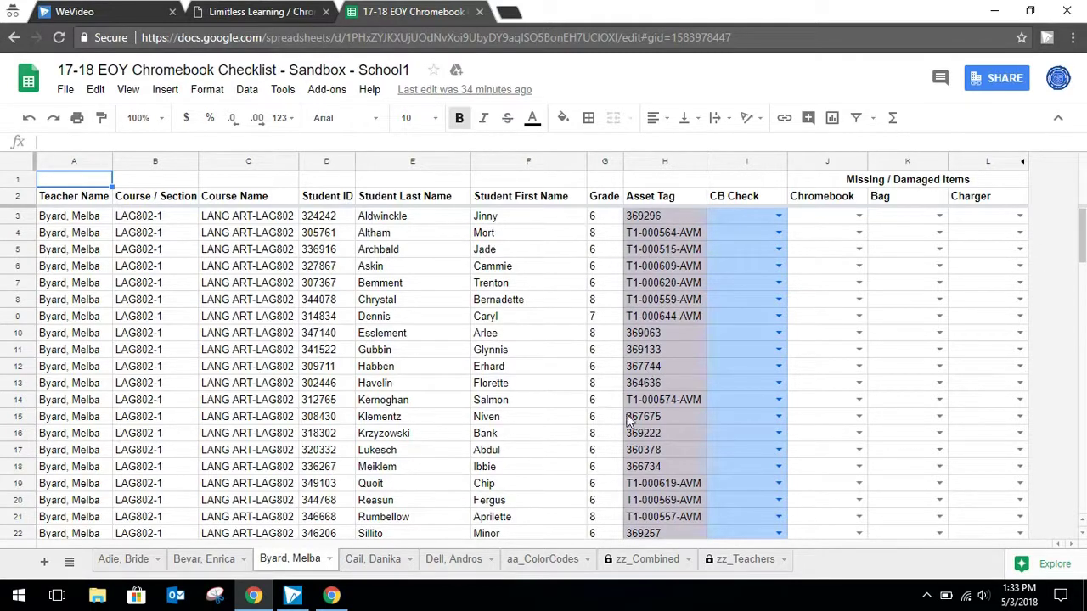
pyautogui.scroll(-3, 1084, 294)
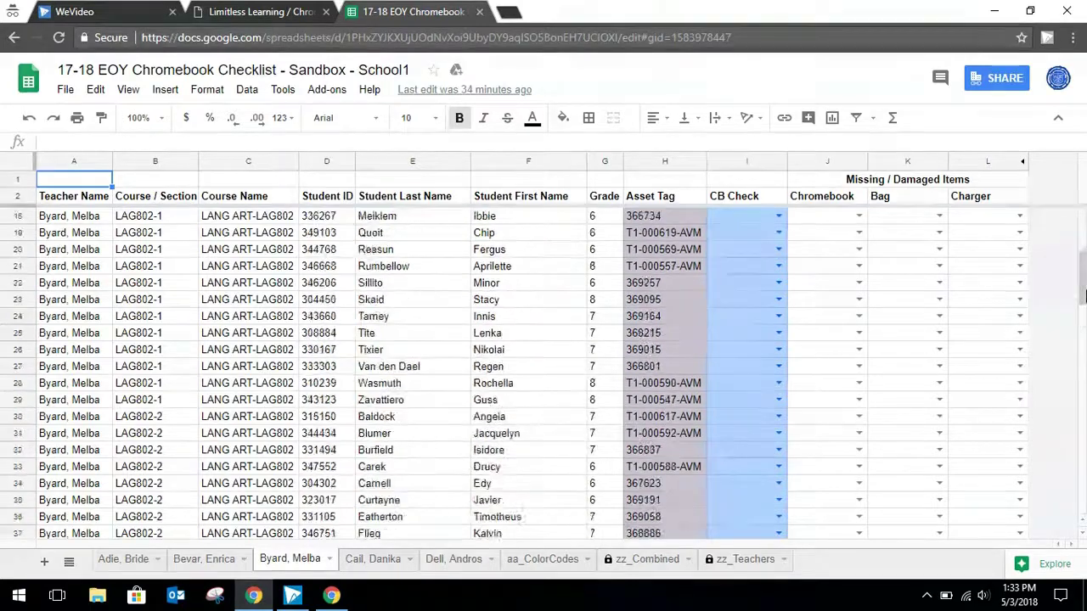
pyautogui.moveTo(1084, 294); pyautogui.dragTo(1068, 476)
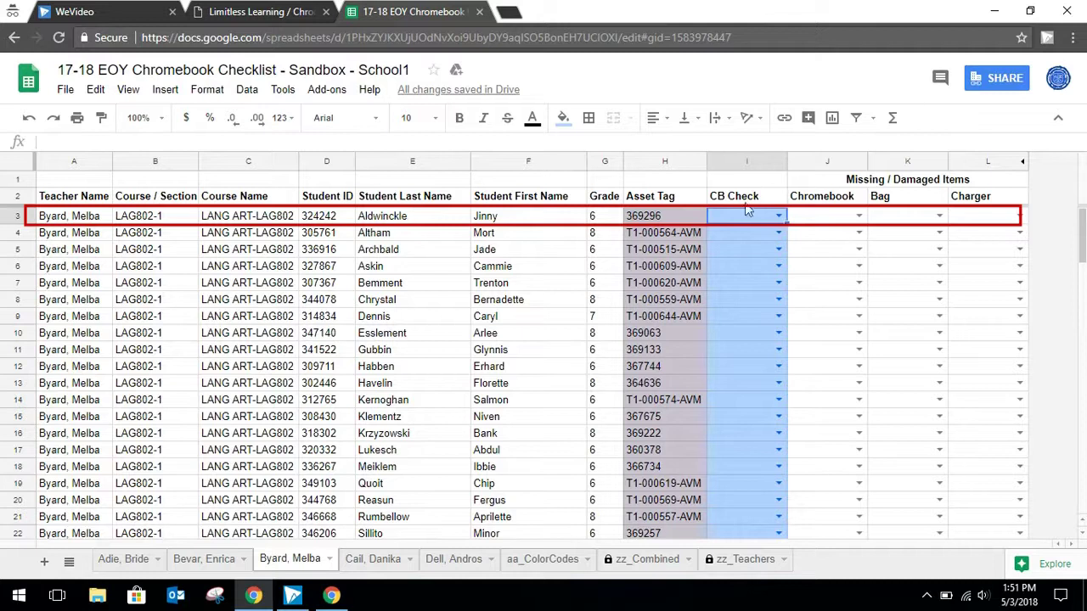
# Set CB Check to ✓ in I3 and I4 for the first two students
pyautogui.click(779, 217)
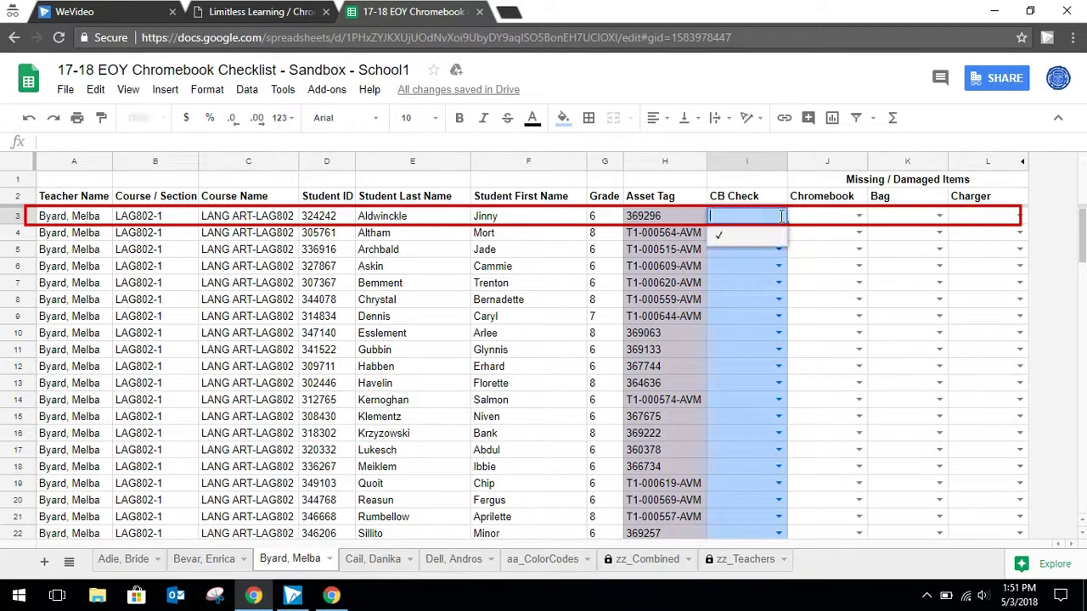
pyautogui.click(733, 239)
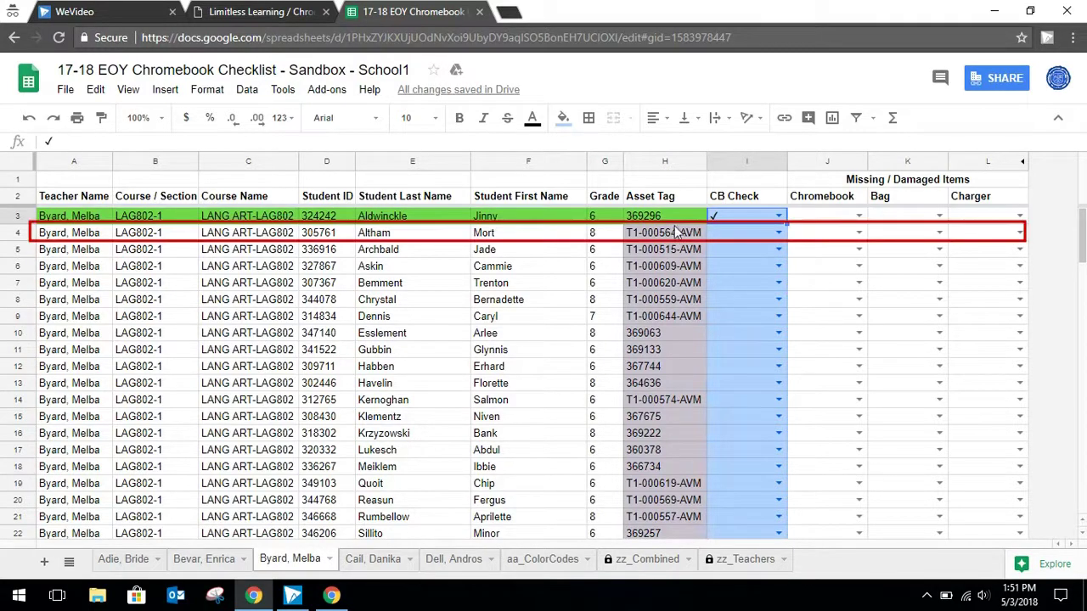
pyautogui.click(778, 232)
pyautogui.click(718, 259)
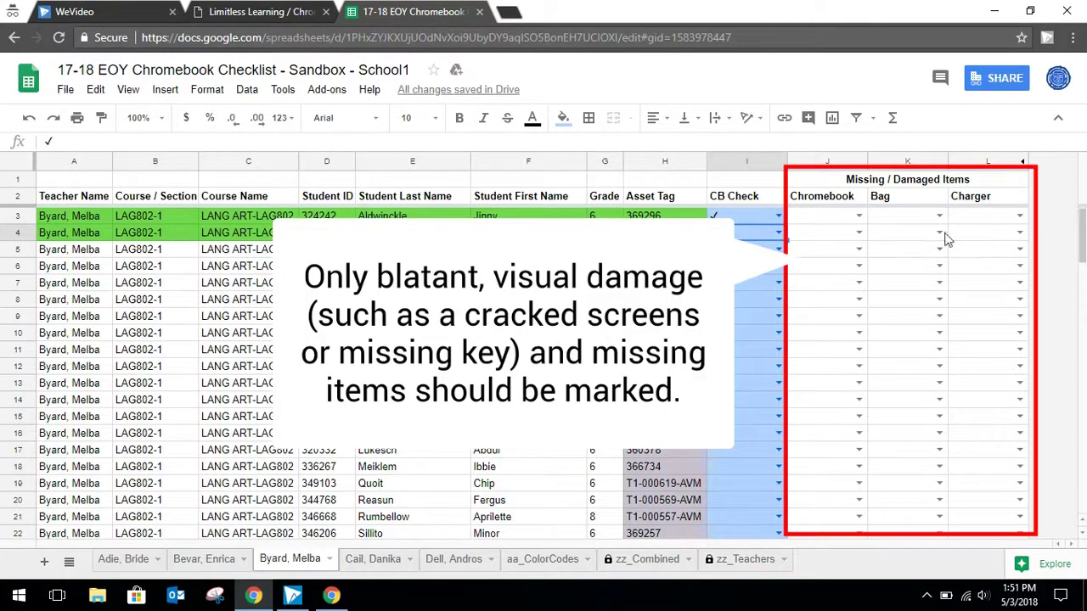
# Set CB Check to ✓ in I5, leaving row 4's Chromebook status unmarked
pyautogui.click(859, 233)
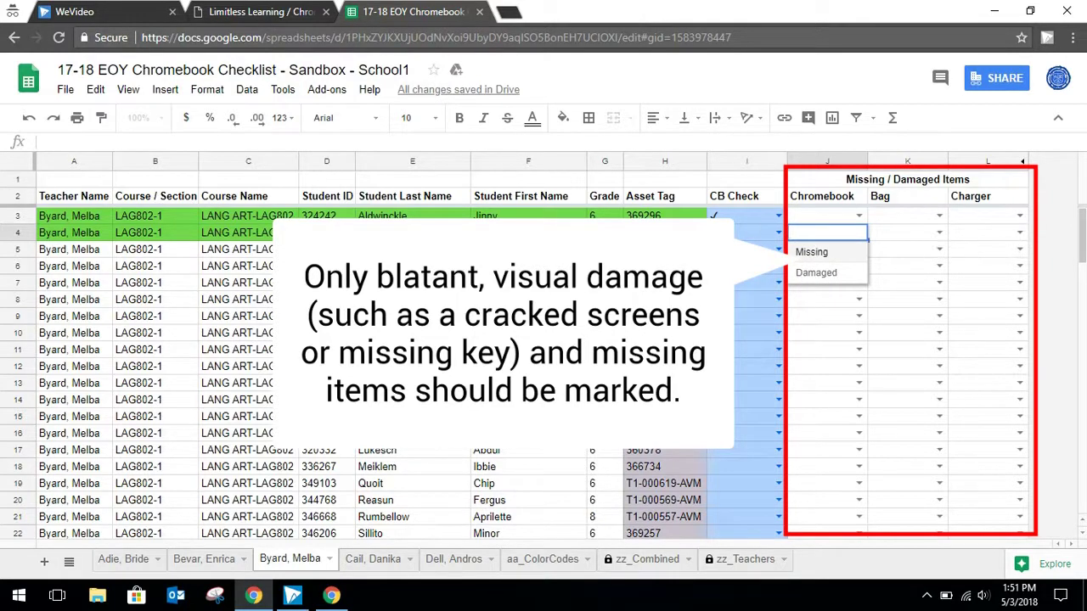
pyautogui.click(665, 232)
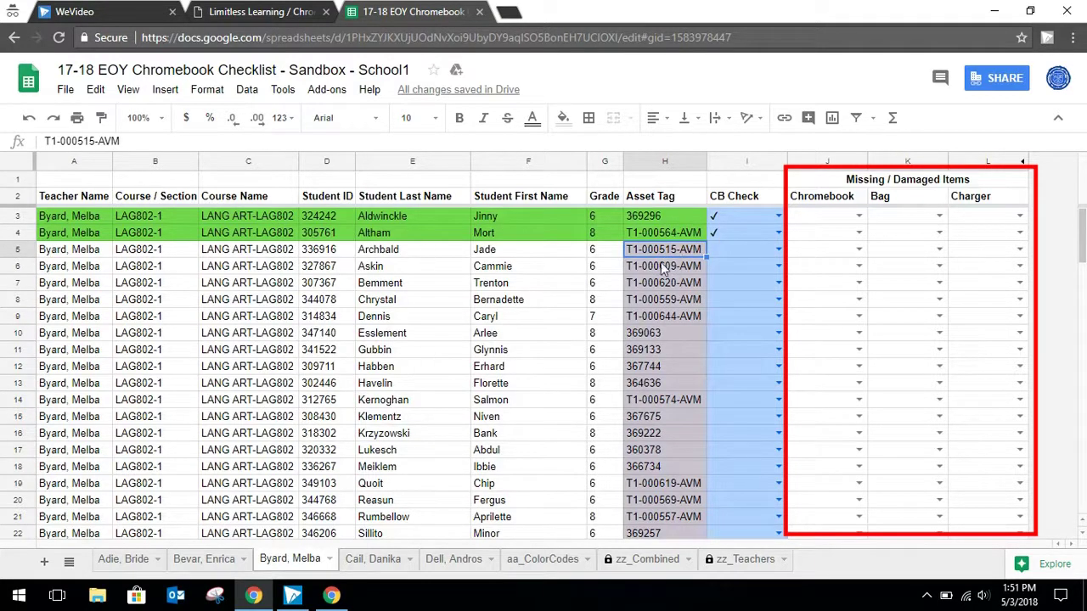
pyautogui.click(778, 250)
pyautogui.click(761, 268)
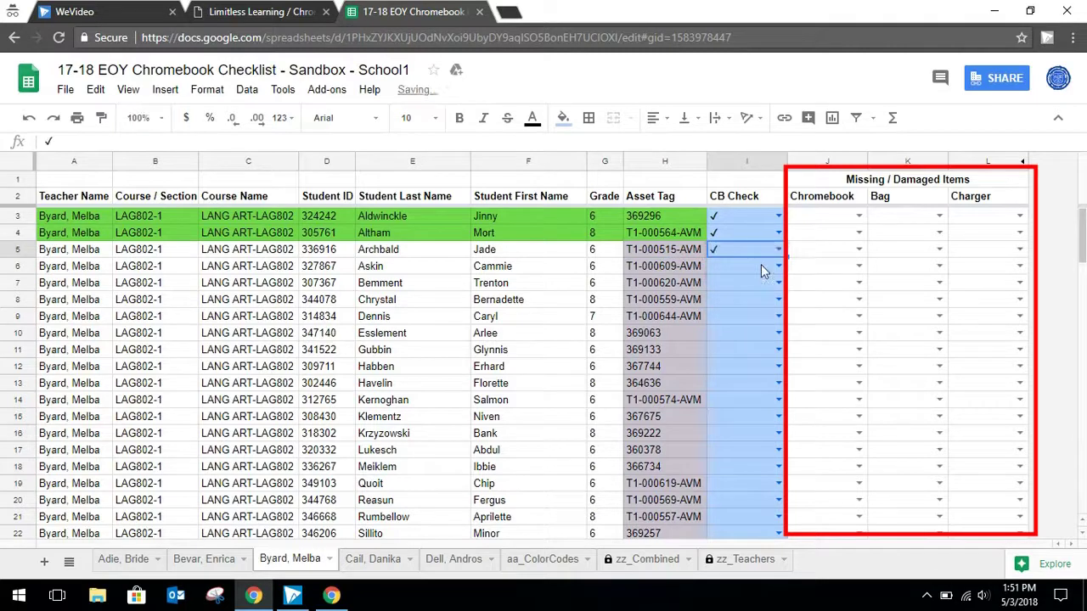
# Mark row 5's bag as Damaged in K5 and charger as Missing in L5
pyautogui.click(940, 250)
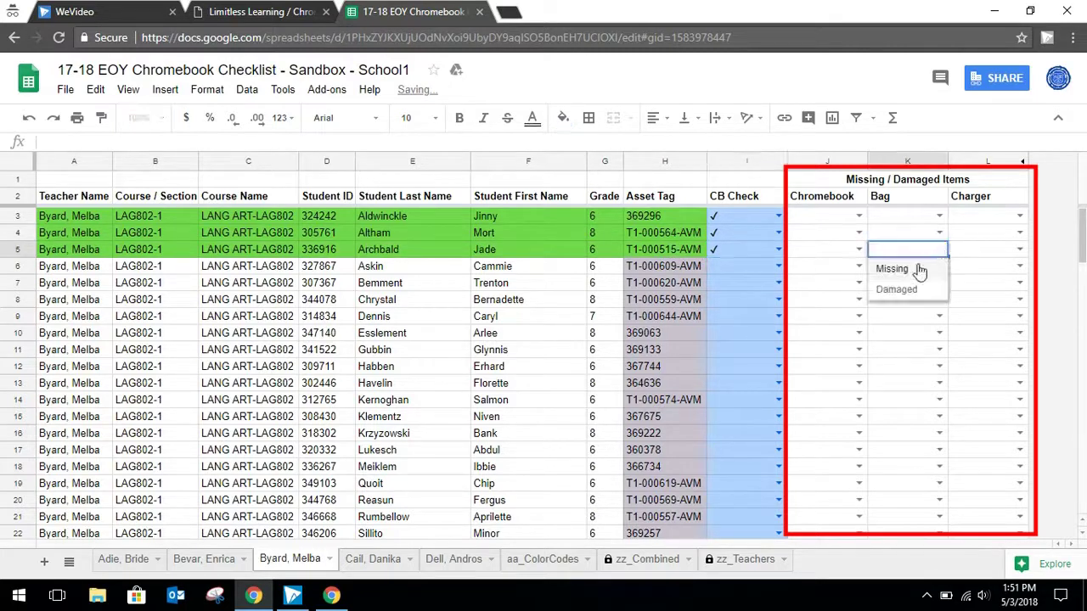
pyautogui.click(896, 290)
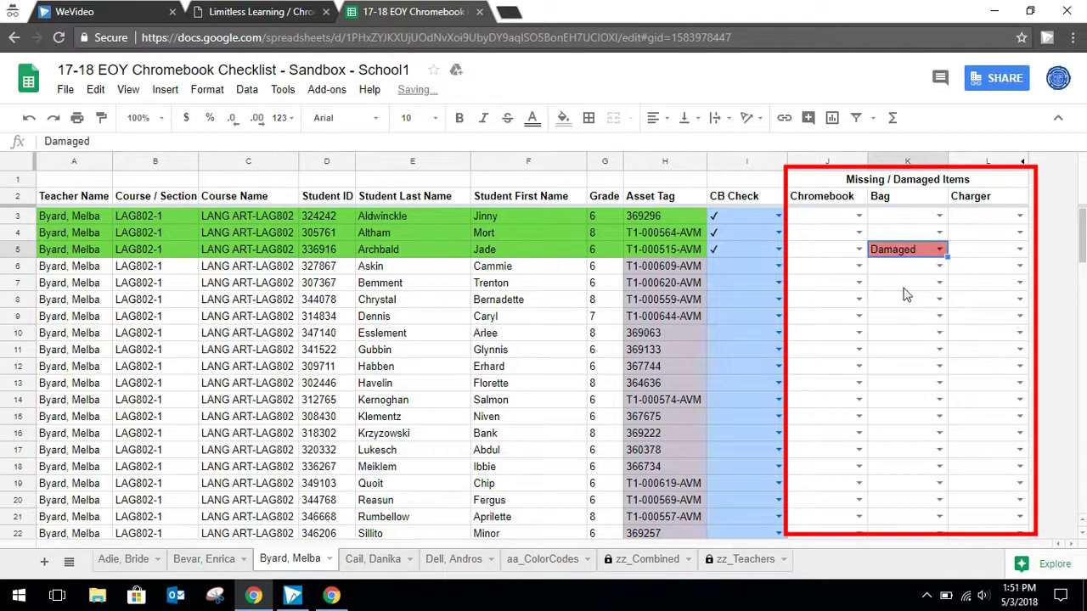
pyautogui.click(1020, 251)
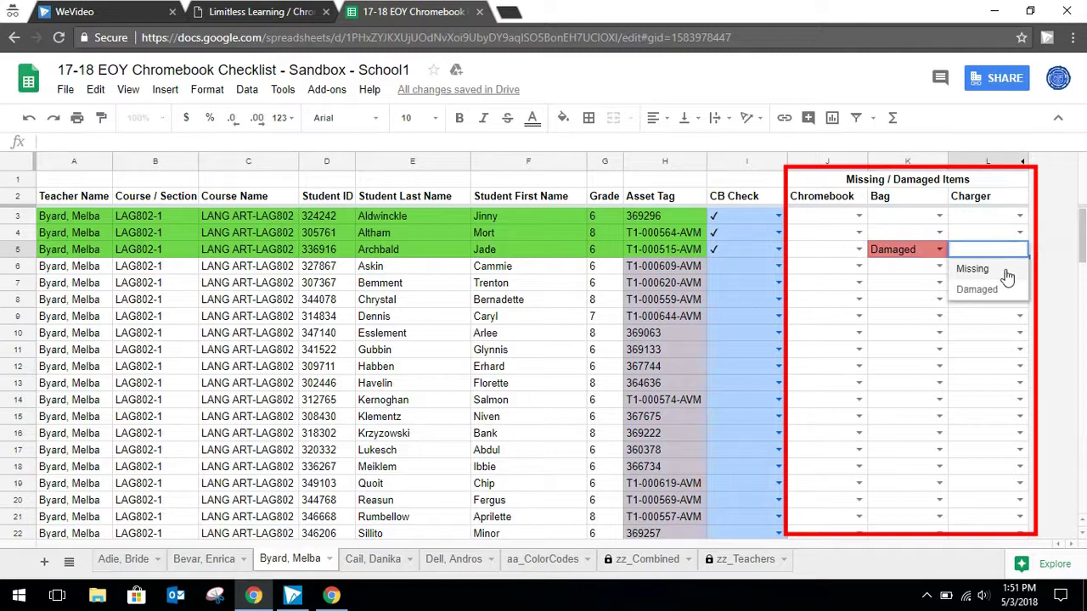
pyautogui.click(973, 270)
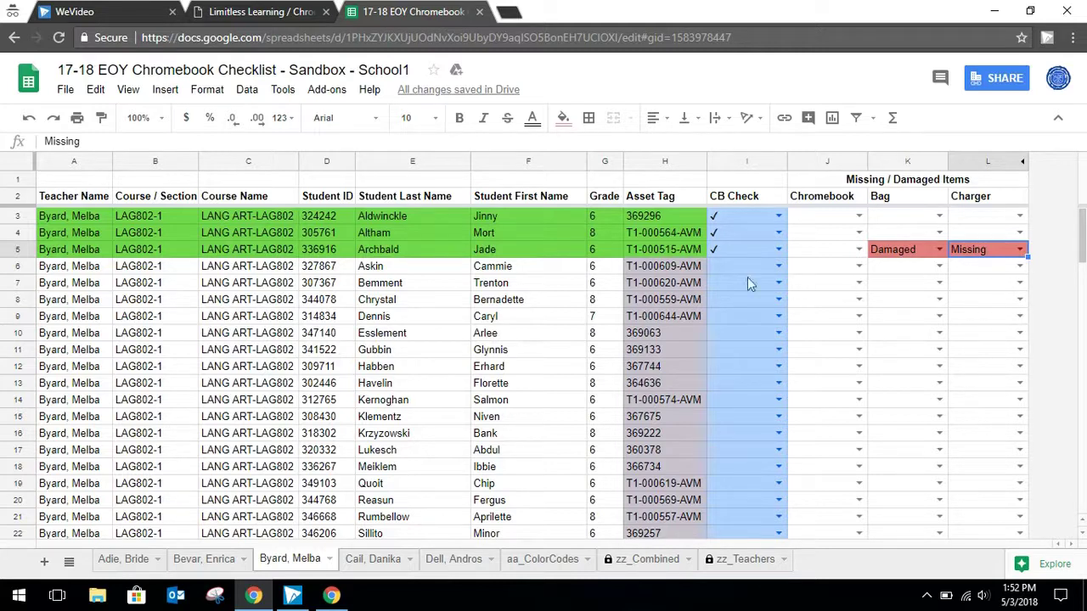
# Replace H6's asset tag with 67890 and set row 6's CB Check to ✓
pyautogui.click(684, 268)
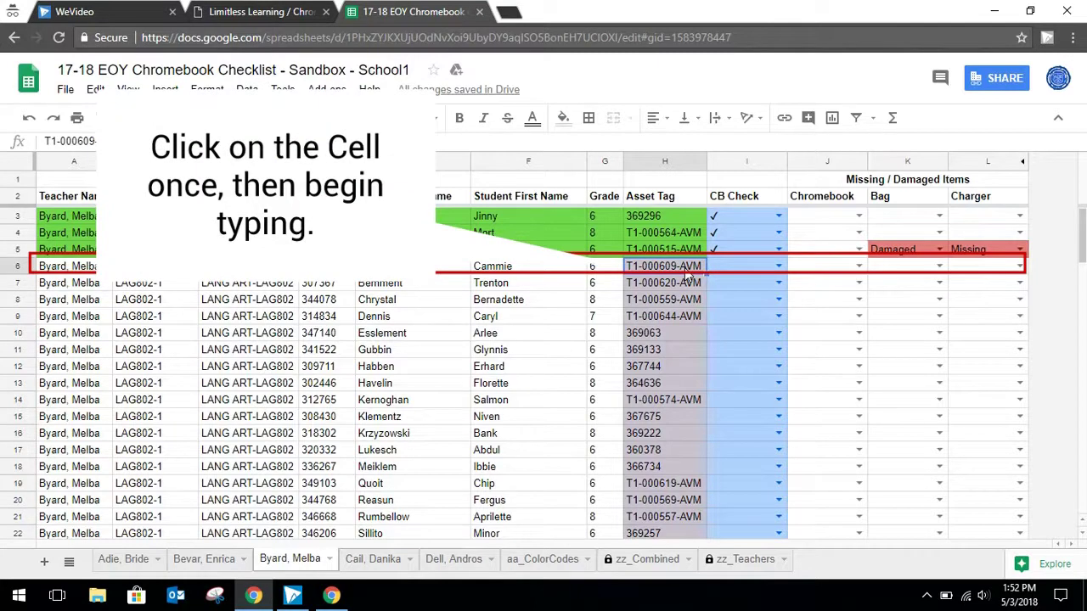
pyautogui.write('67890')
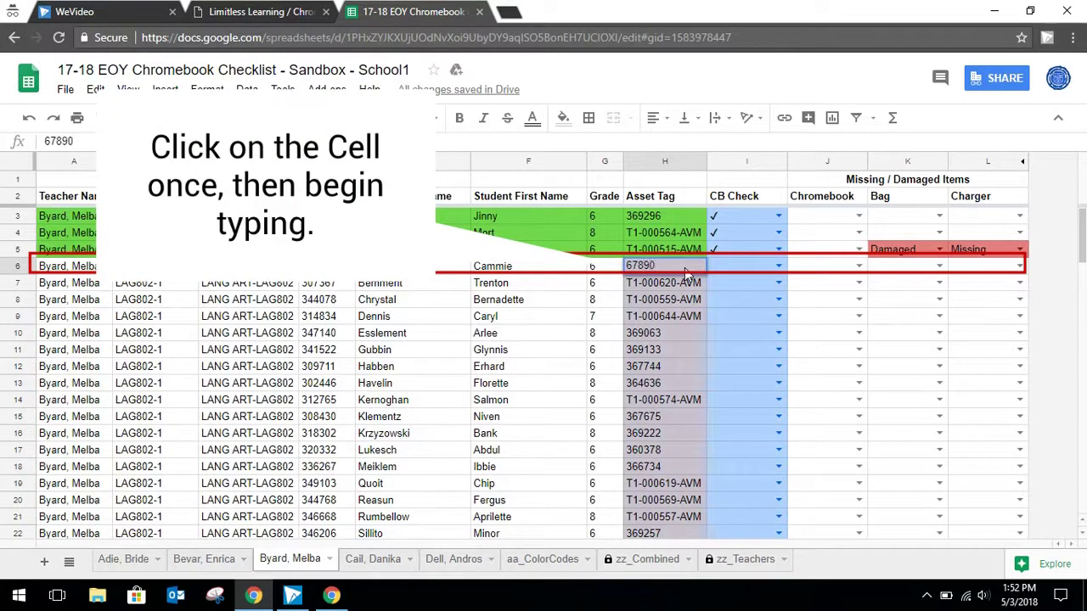
pyautogui.click(781, 274)
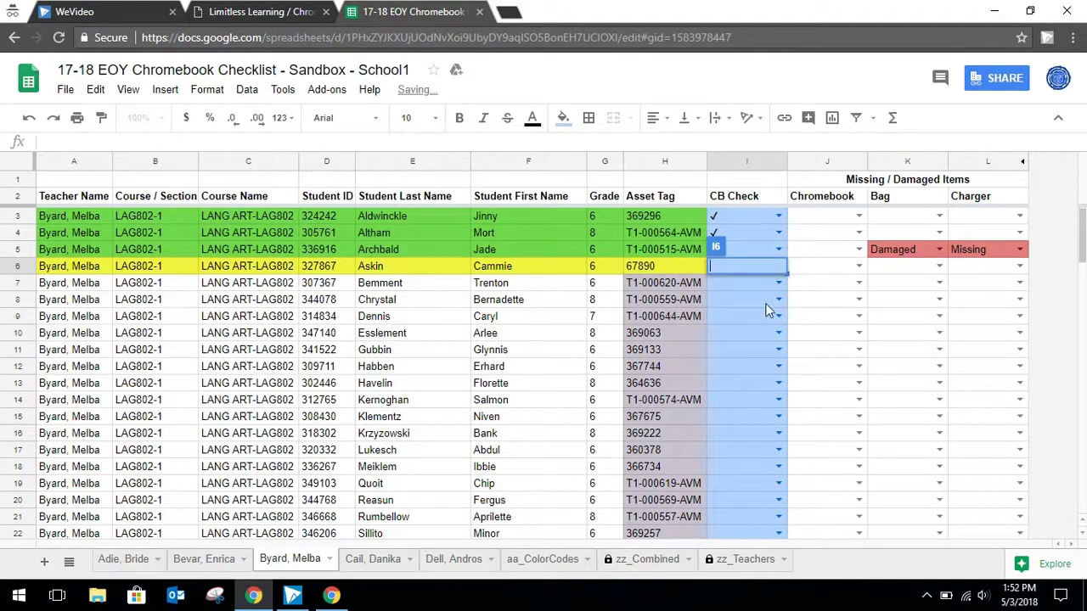
pyautogui.click(811, 277)
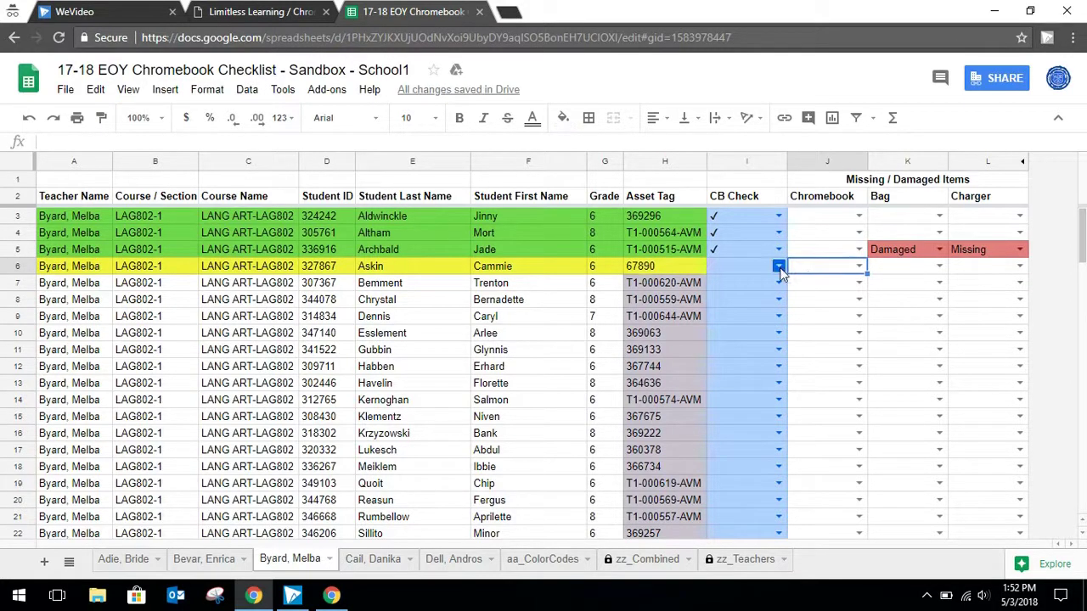
pyautogui.click(778, 266)
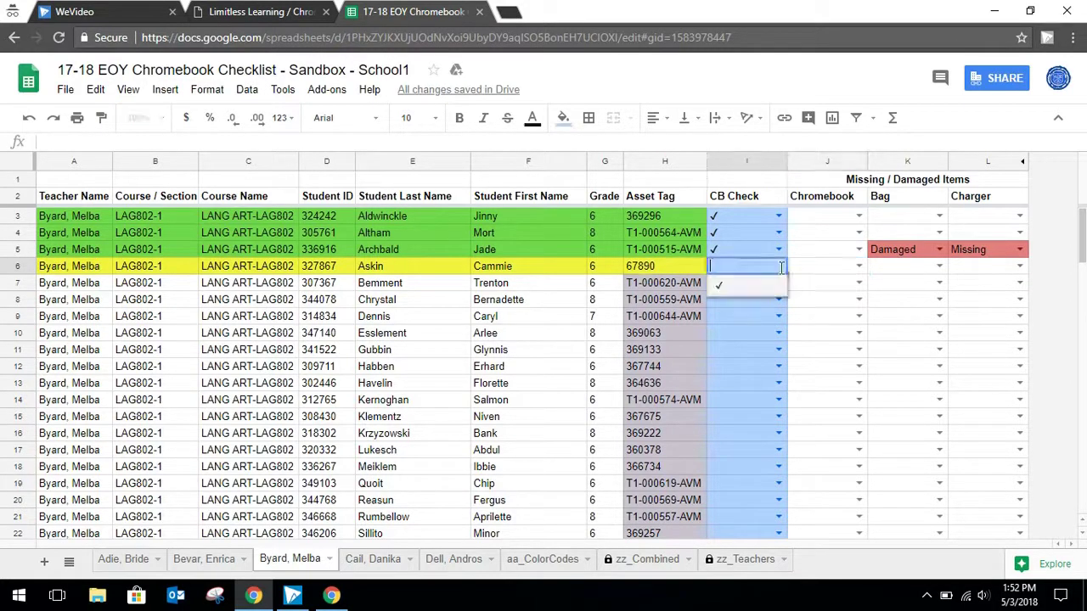
pyautogui.click(732, 289)
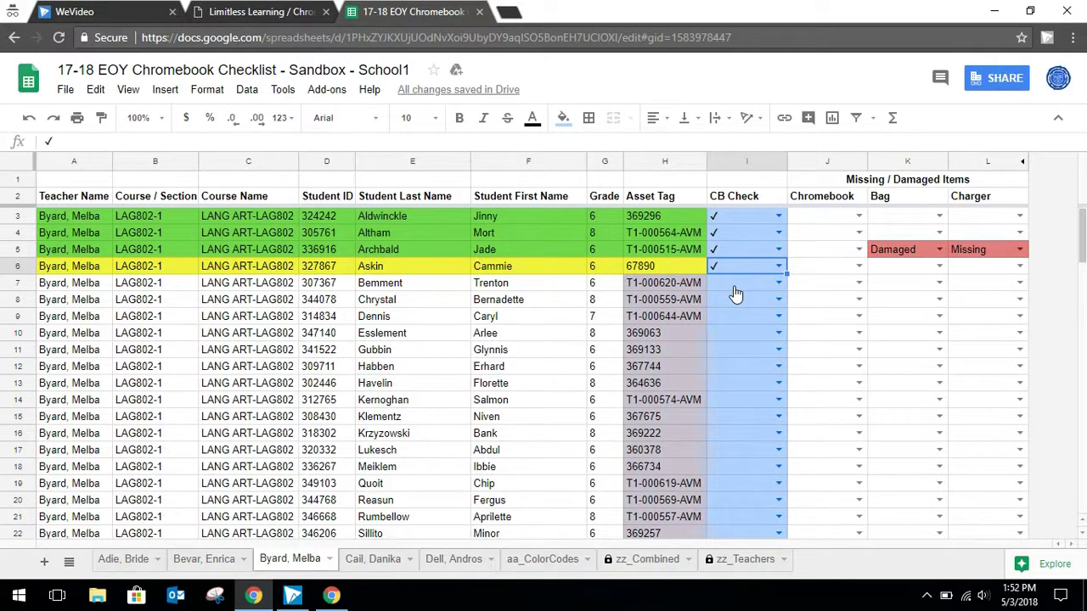
# Clear the Damaged entry from K5, then open J7's Missing/Damaged choices
pyautogui.click(890, 254)
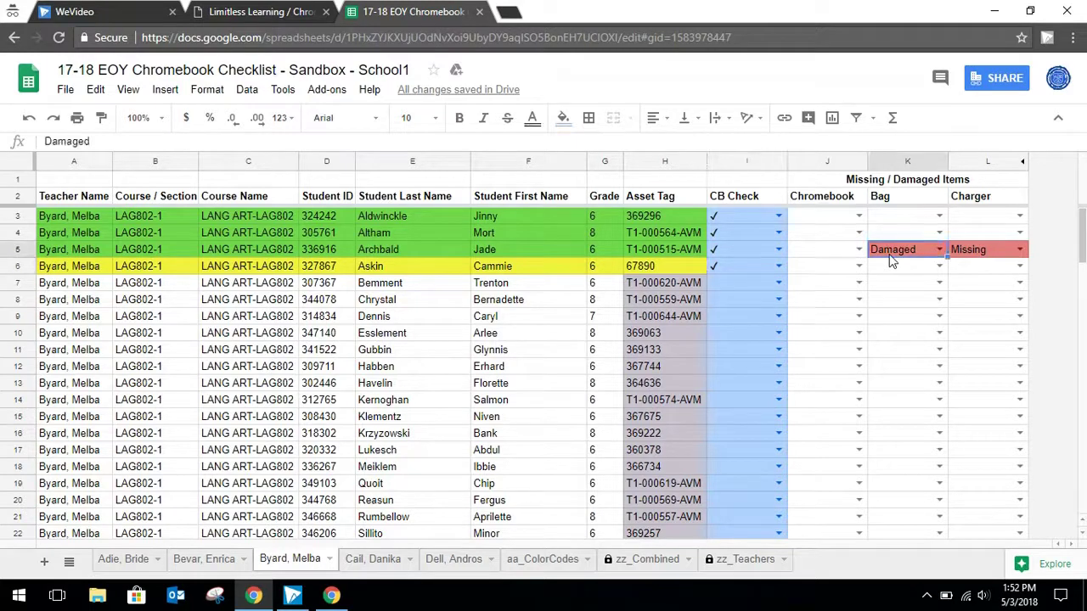
pyautogui.press('Delete')
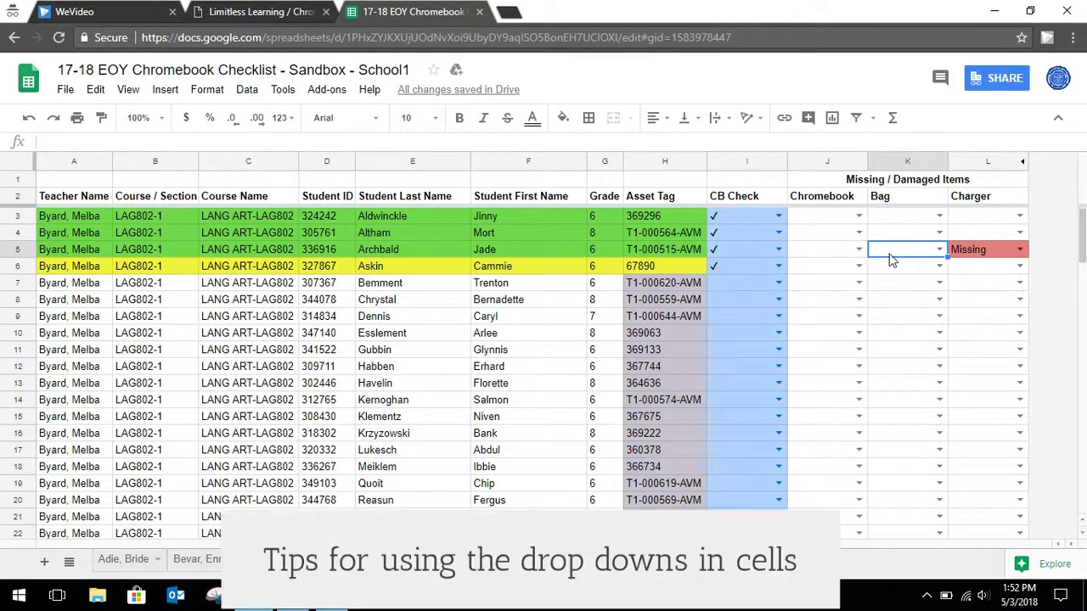
pyautogui.click(853, 283)
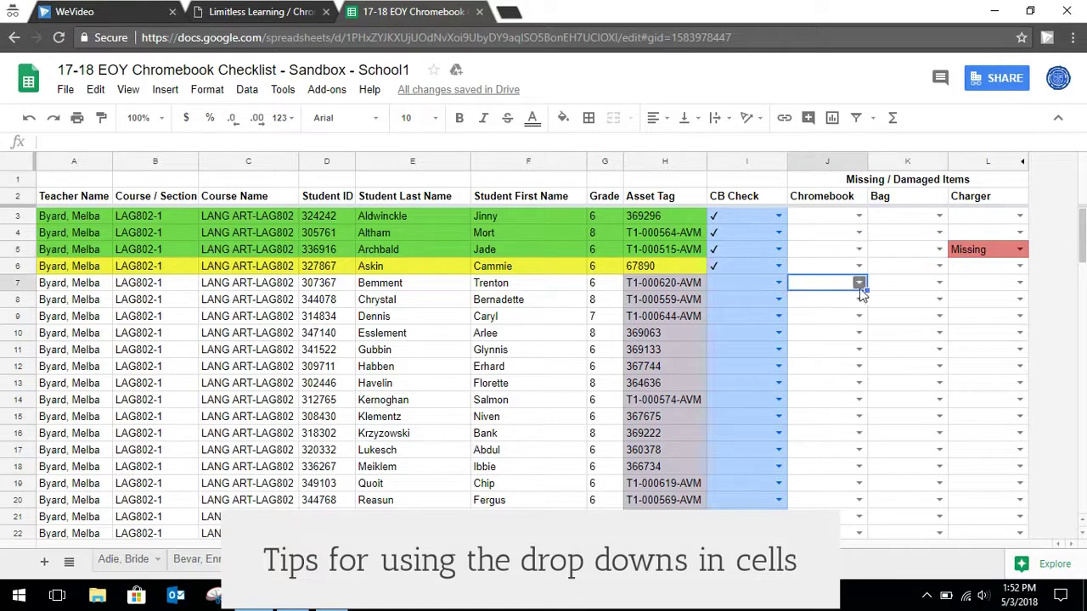
pyautogui.click(860, 282)
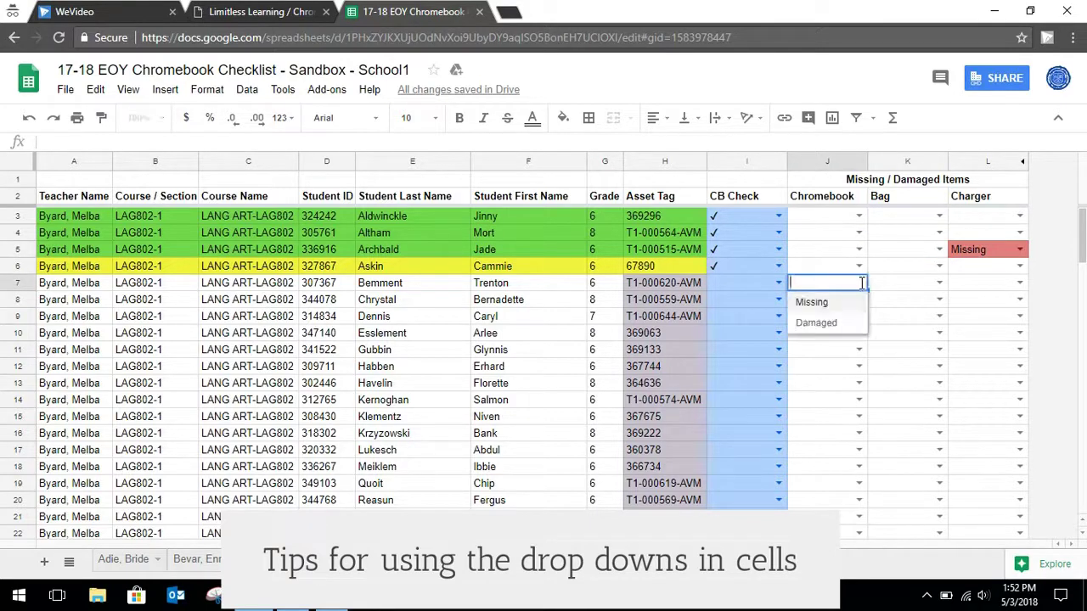
# Browse the Missing/Damaged dropdowns in K7 and J7 without choosing a value
pyautogui.click(879, 287)
pyautogui.doubleClick(881, 290)
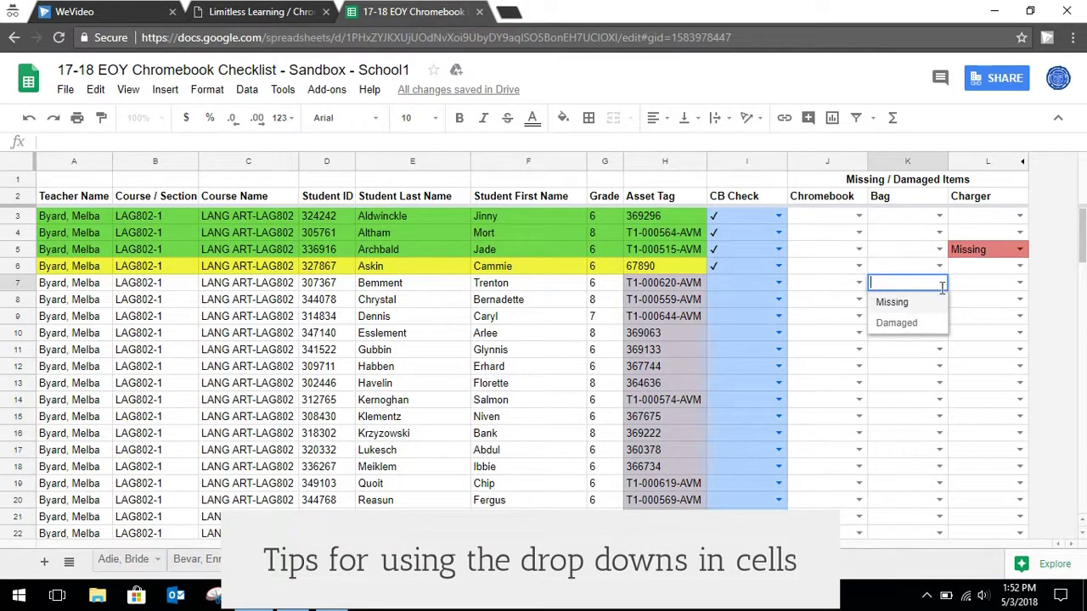
pyautogui.click(860, 289)
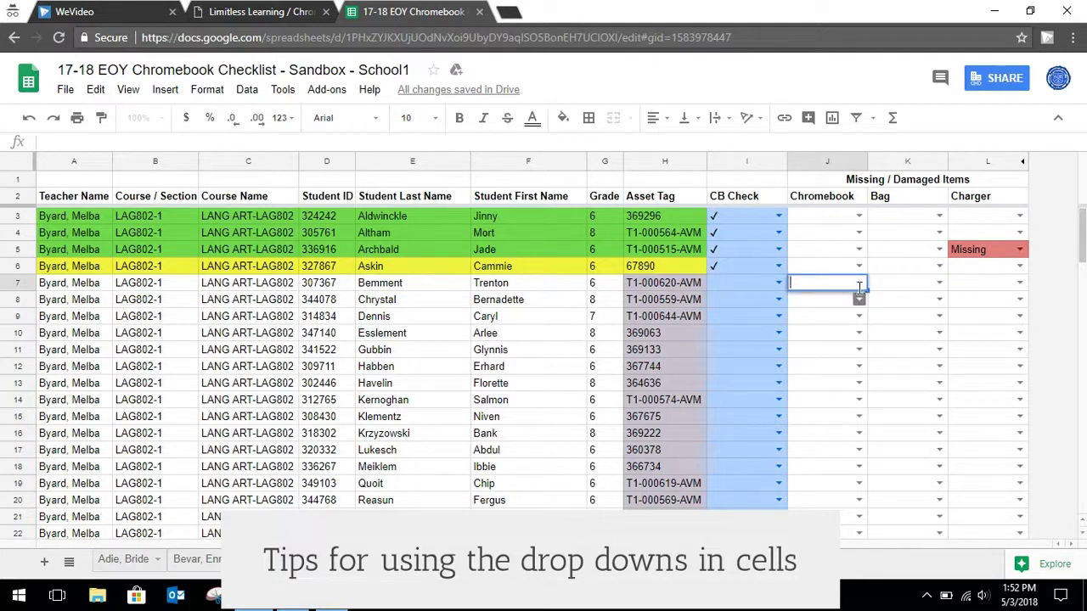
pyautogui.doubleClick(854, 283)
pyautogui.click(909, 288)
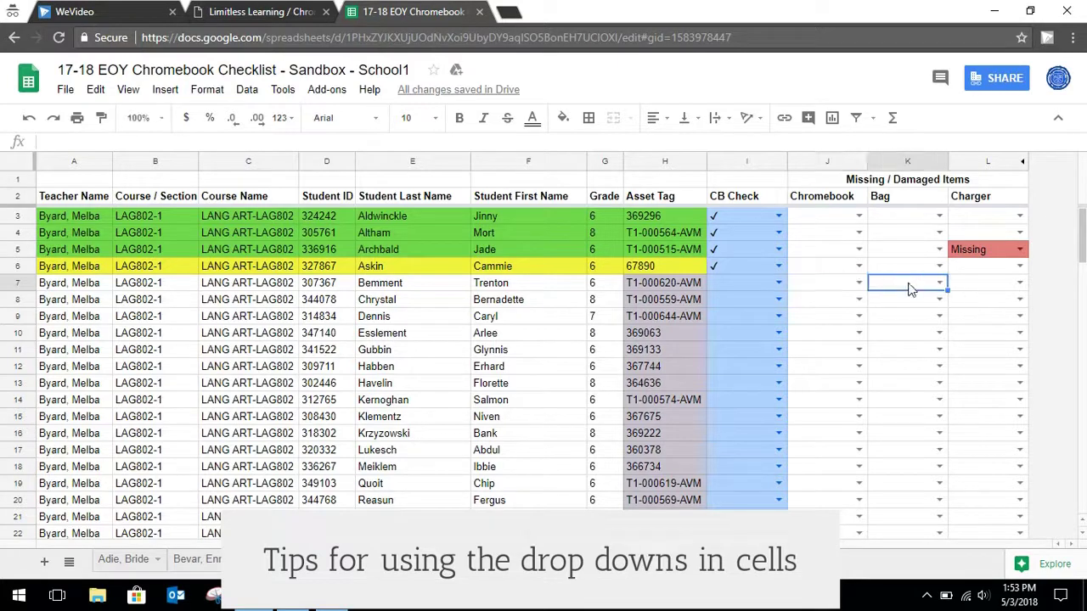
pyautogui.click(858, 283)
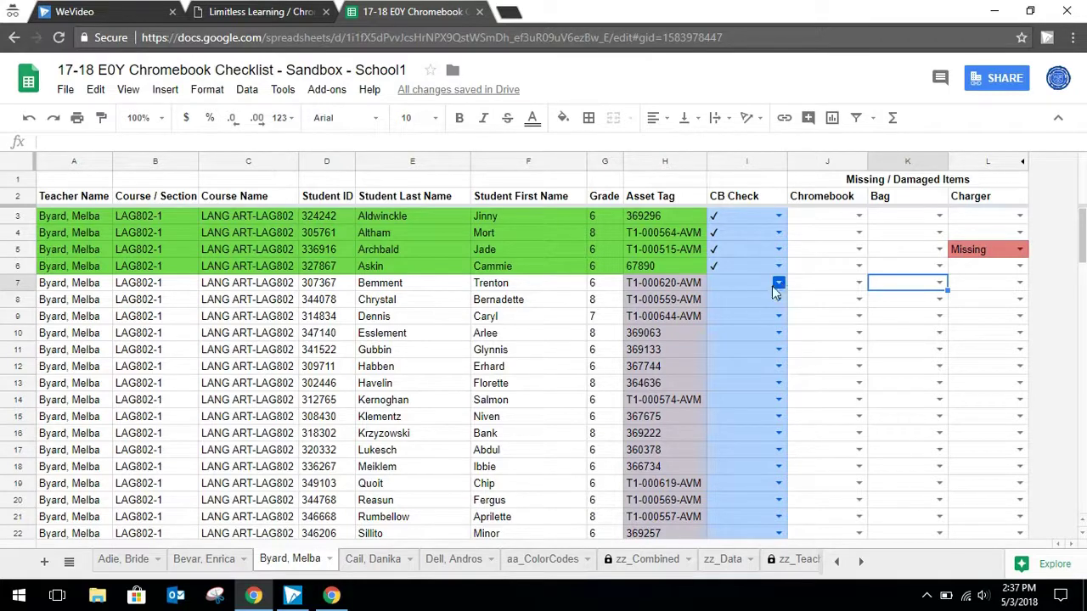
# Set CB Check to ✓ in I8 for the row 8 student
pyautogui.click(777, 299)
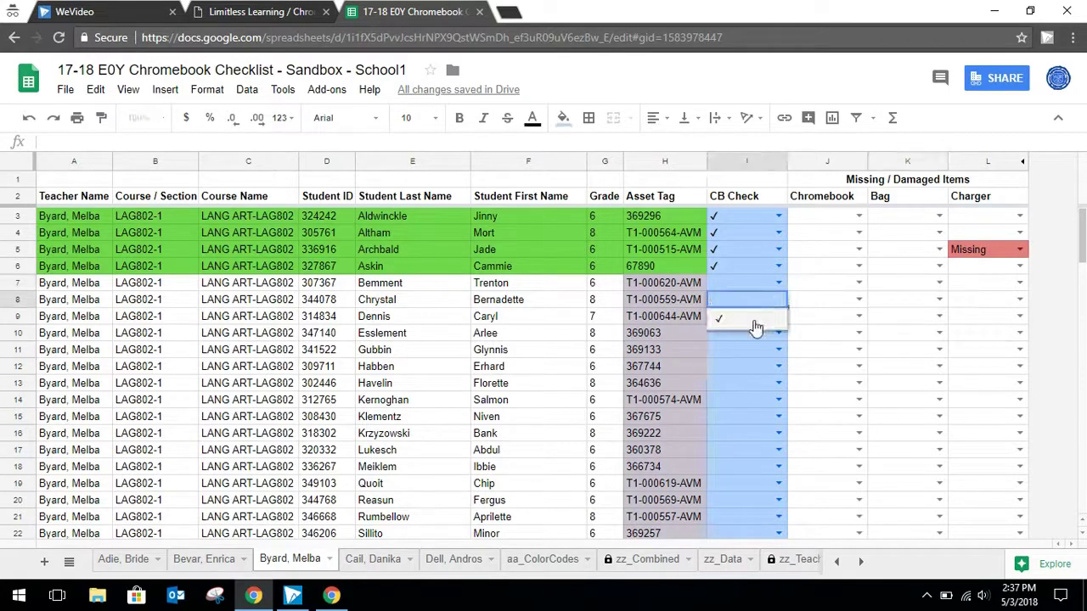
pyautogui.click(757, 322)
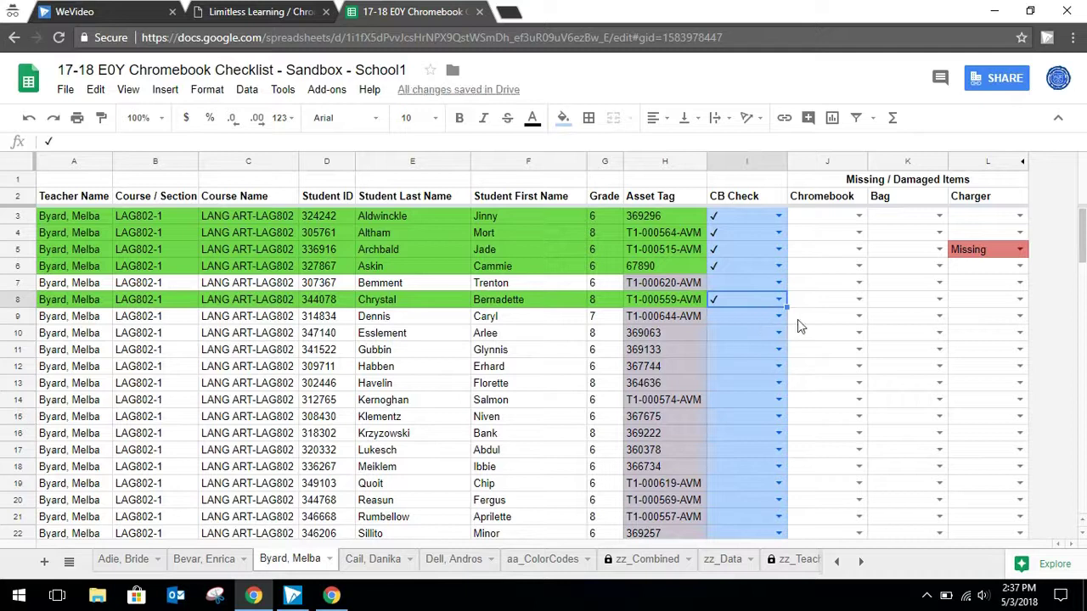